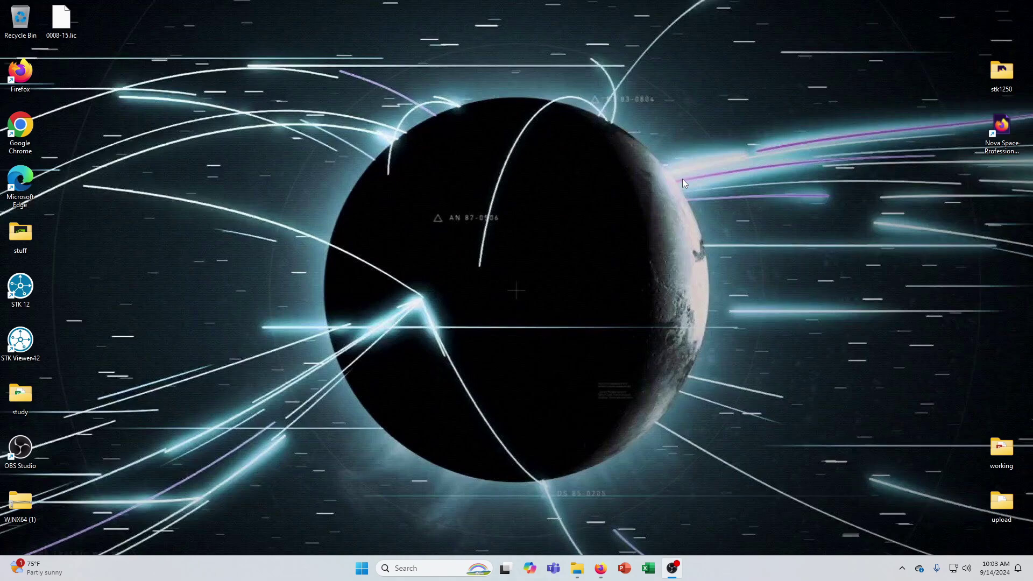
- Review the STEP 3 instructions for installing STK 12.5 and adding a license on the StellarXplorers STK License Instructions page in Firefox
{"action": "mouse_move", "coordinate": [600, 568]}
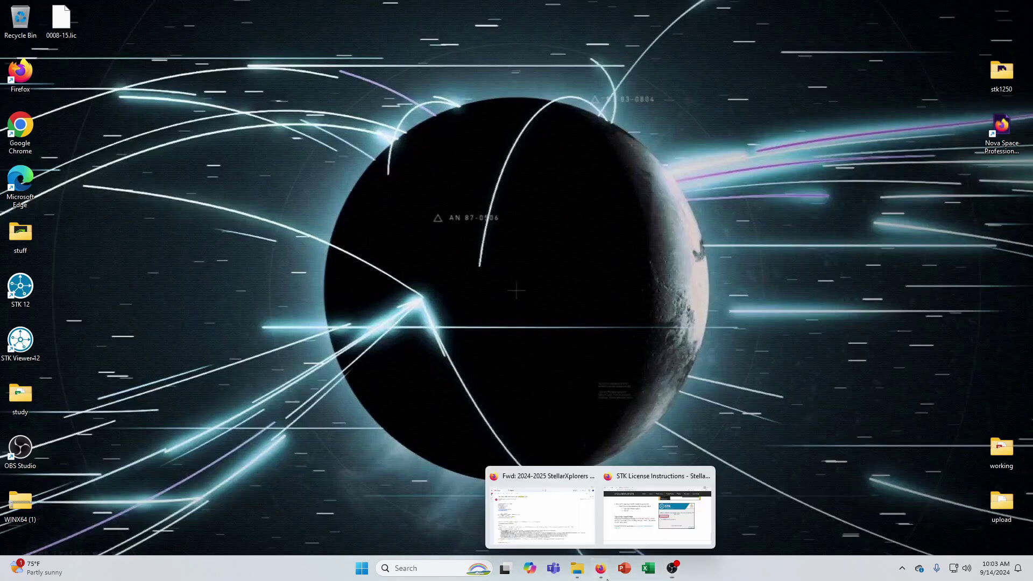
{"action": "left_click", "coordinate": [646, 519]}
{"action": "scroll", "coordinate": [646, 293], "scroll_direction": "up", "scroll_amount": 8}
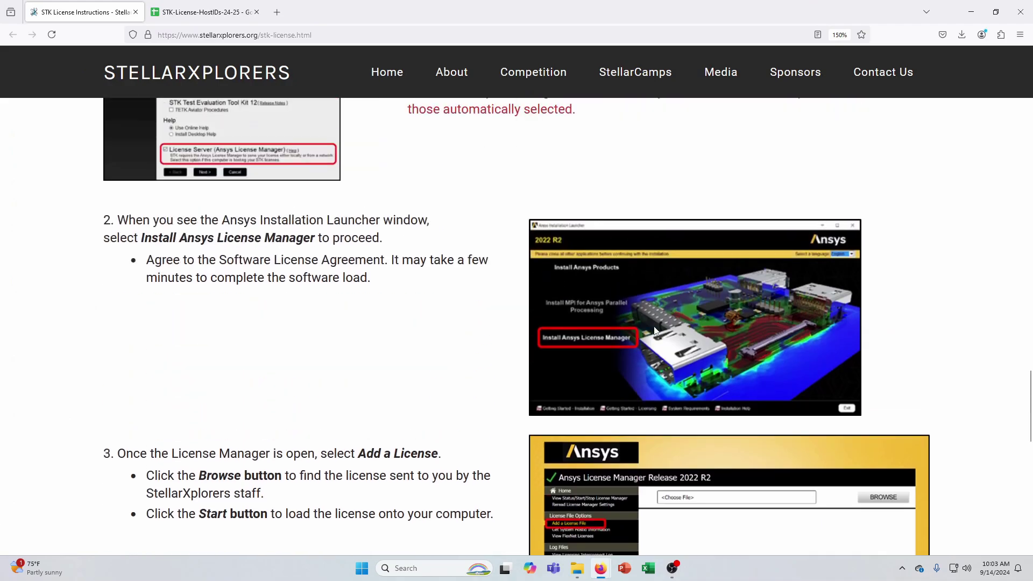
{"action": "scroll", "coordinate": [655, 330], "scroll_direction": "up", "scroll_amount": 3}
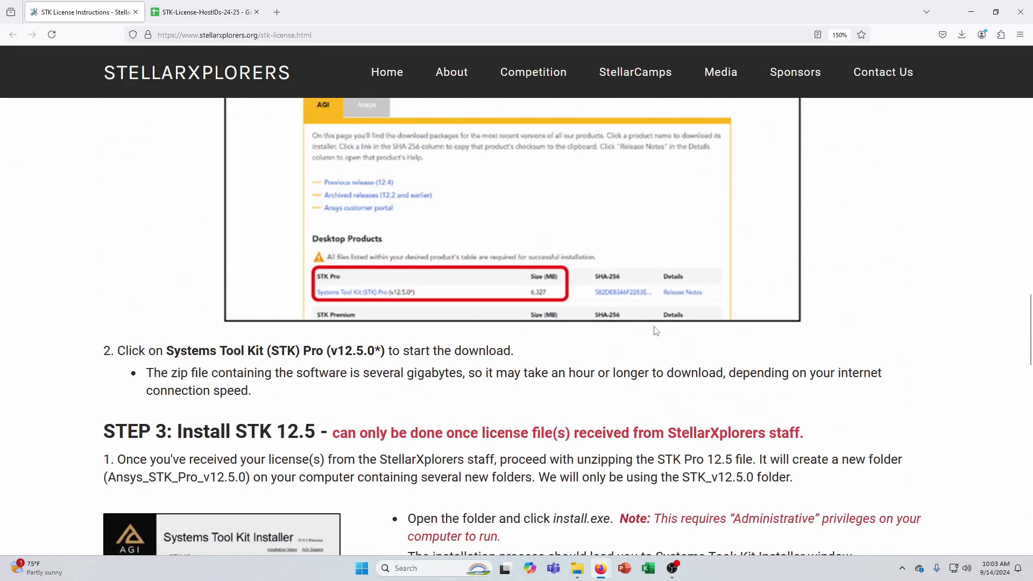
{"action": "scroll", "coordinate": [655, 331], "scroll_direction": "down", "scroll_amount": 1}
{"action": "scroll", "coordinate": [655, 331], "scroll_direction": "down", "scroll_amount": 3}
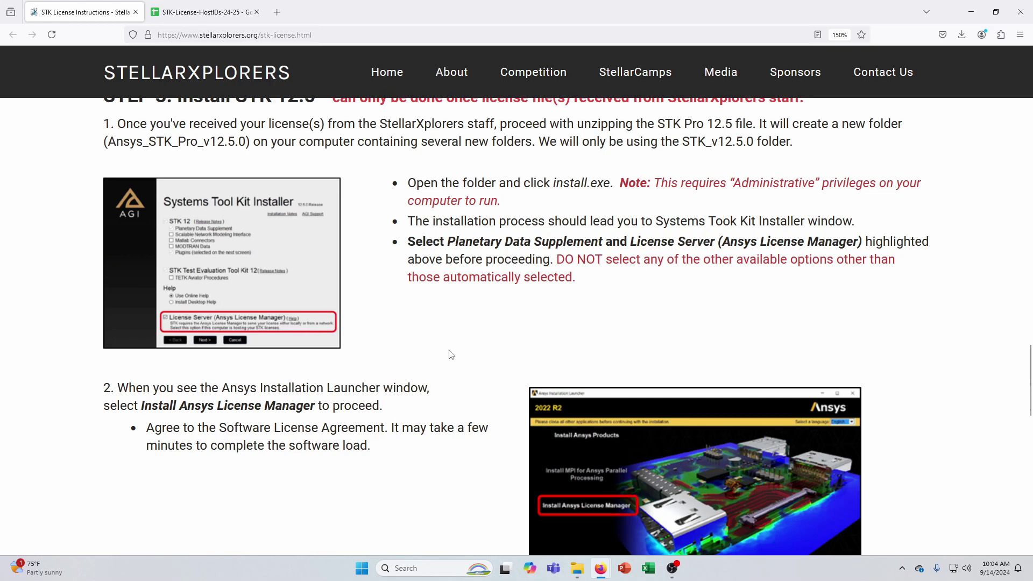
{"action": "scroll", "coordinate": [451, 355], "scroll_direction": "down", "scroll_amount": 3}
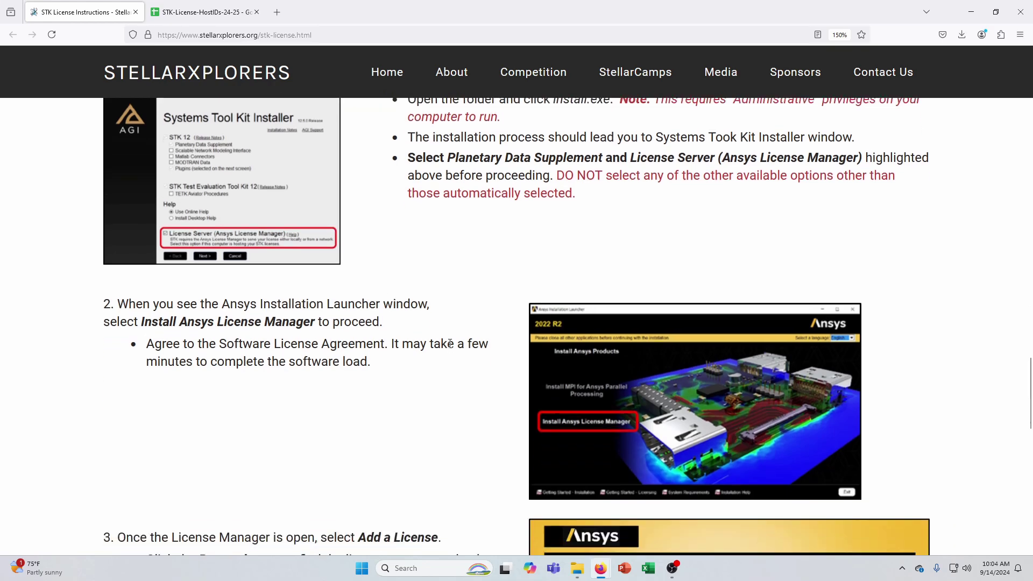
{"action": "scroll", "coordinate": [450, 344], "scroll_direction": "down", "scroll_amount": 6}
{"action": "scroll", "coordinate": [451, 347], "scroll_direction": "up", "scroll_amount": 3}
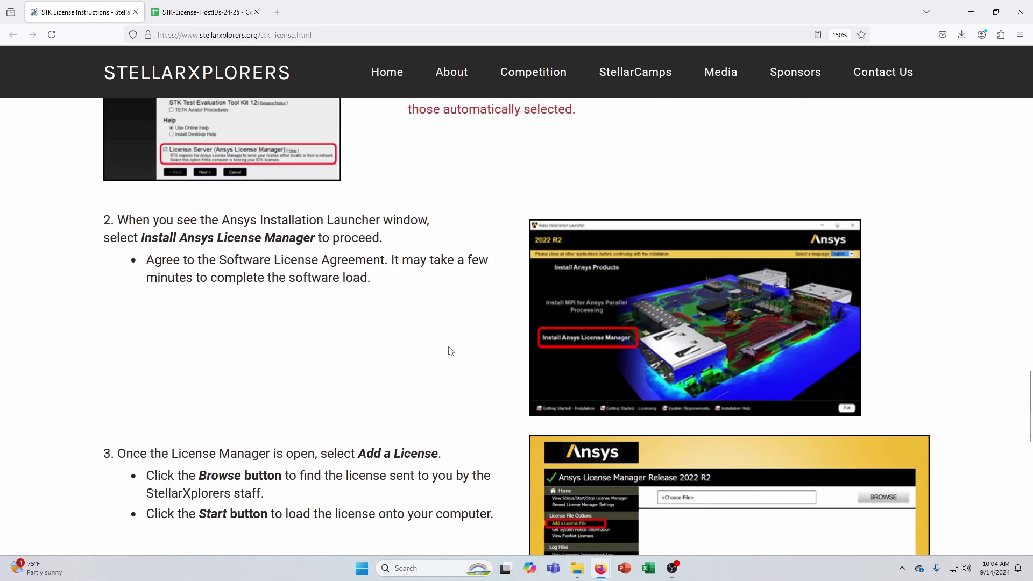
{"action": "scroll", "coordinate": [450, 345], "scroll_direction": "down", "scroll_amount": 3}
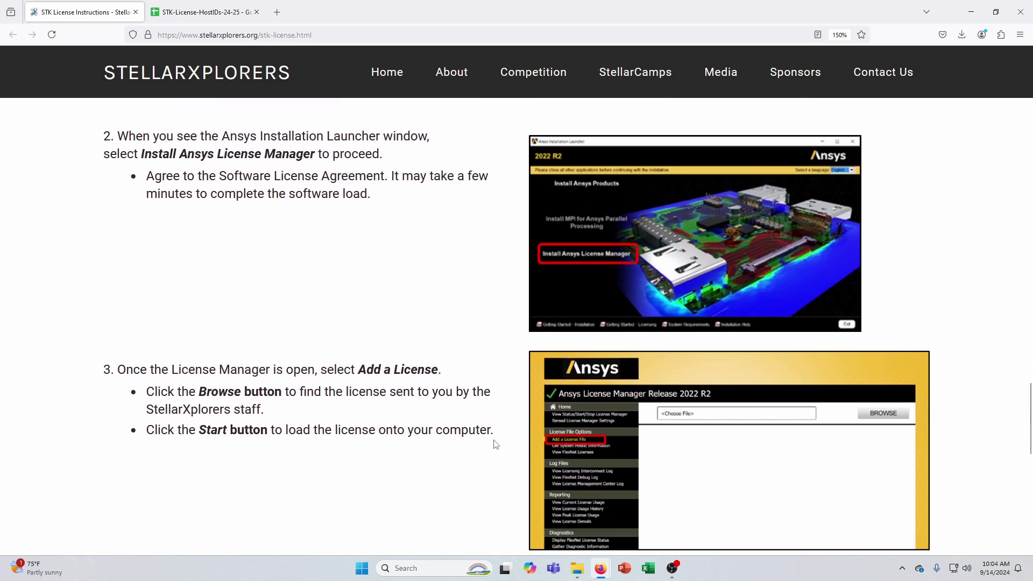
{"action": "scroll", "coordinate": [478, 383], "scroll_direction": "down", "scroll_amount": 6}
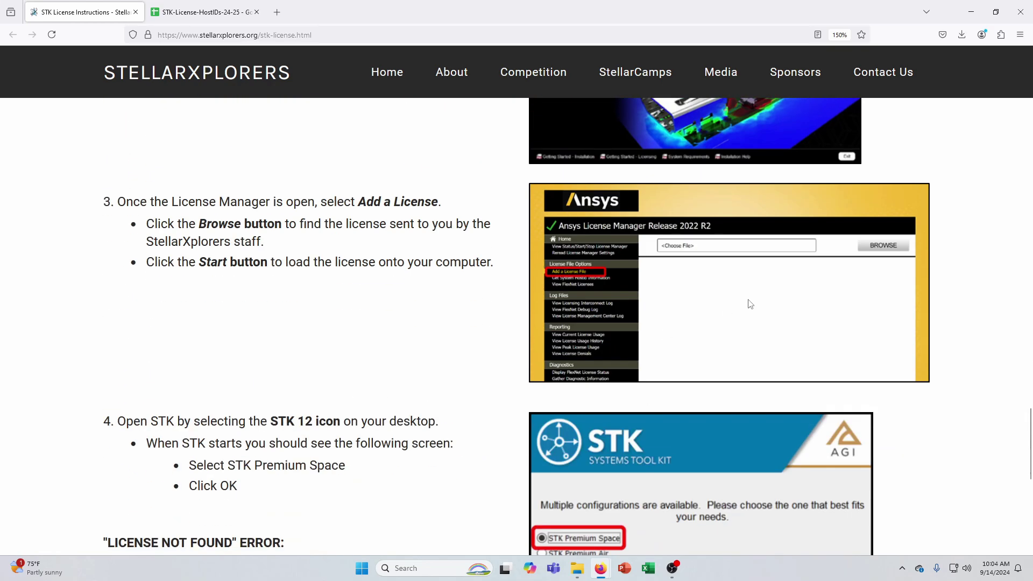
{"action": "left_click", "coordinate": [971, 9]}
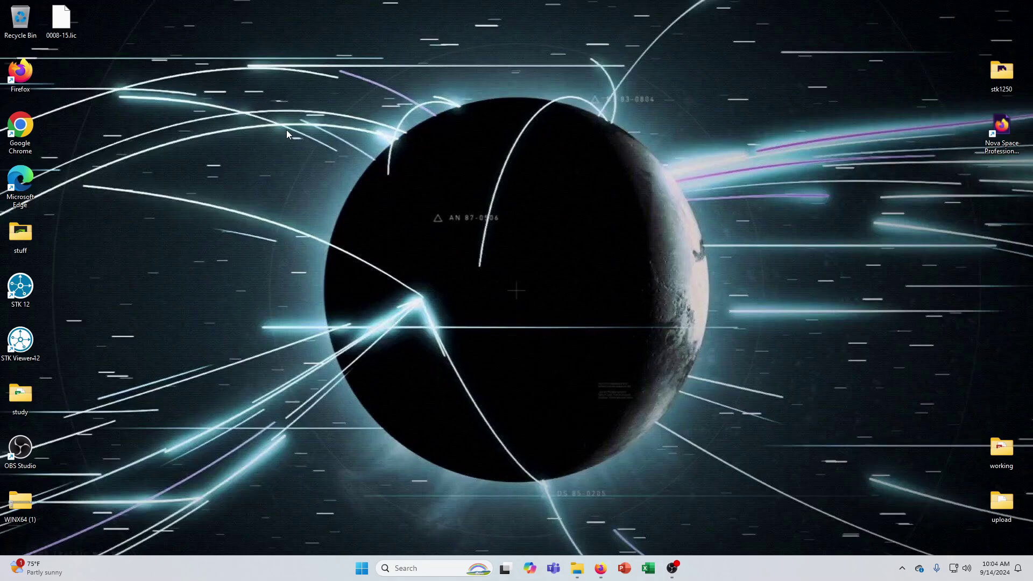
{"action": "left_click_drag", "start_coordinate": [61, 19], "coordinate": [79, 26]}
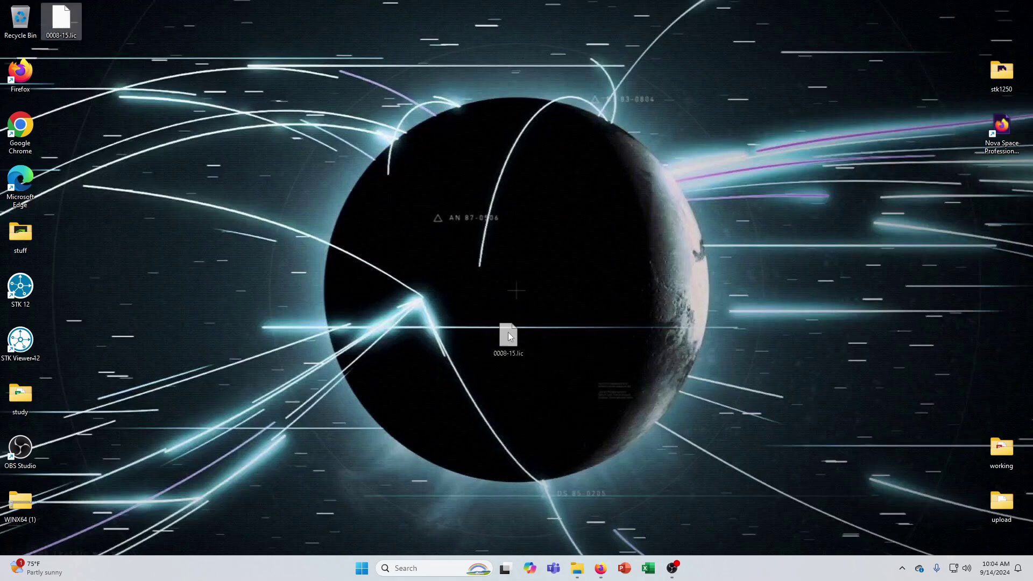
{"action": "left_click_drag", "start_coordinate": [508, 332], "coordinate": [60, 22]}
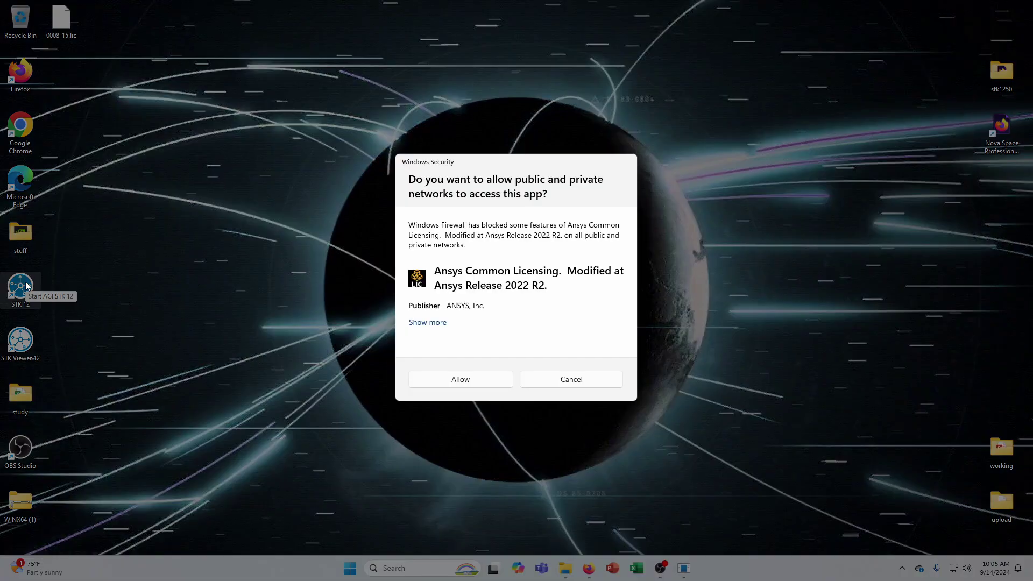
- Allow Ansys Common Licensing through the firewall while STK 12 starts, and accept starting Ansys Client Licensing Settings
{"action": "left_click", "coordinate": [480, 383]}
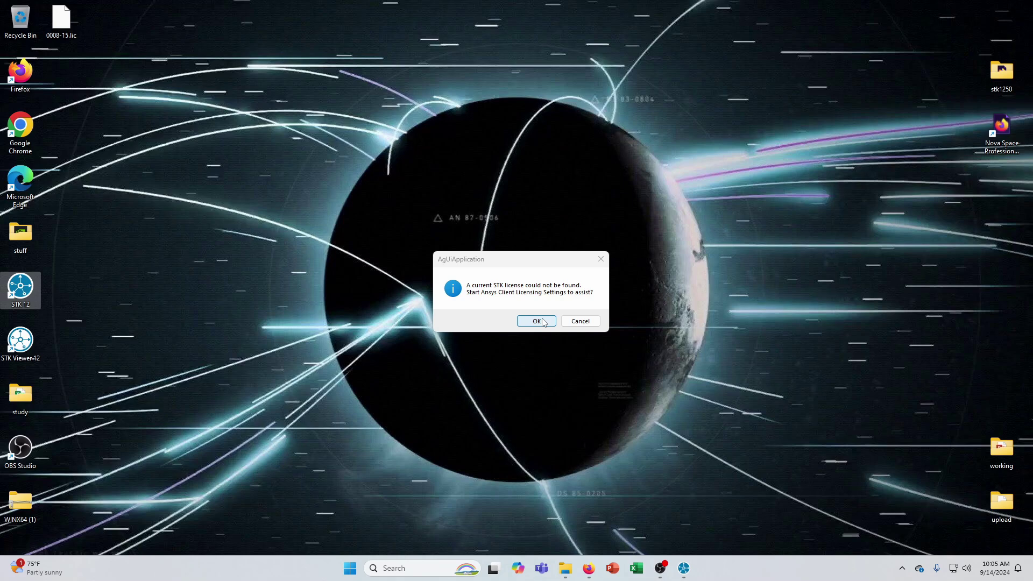
{"action": "left_click", "coordinate": [536, 321]}
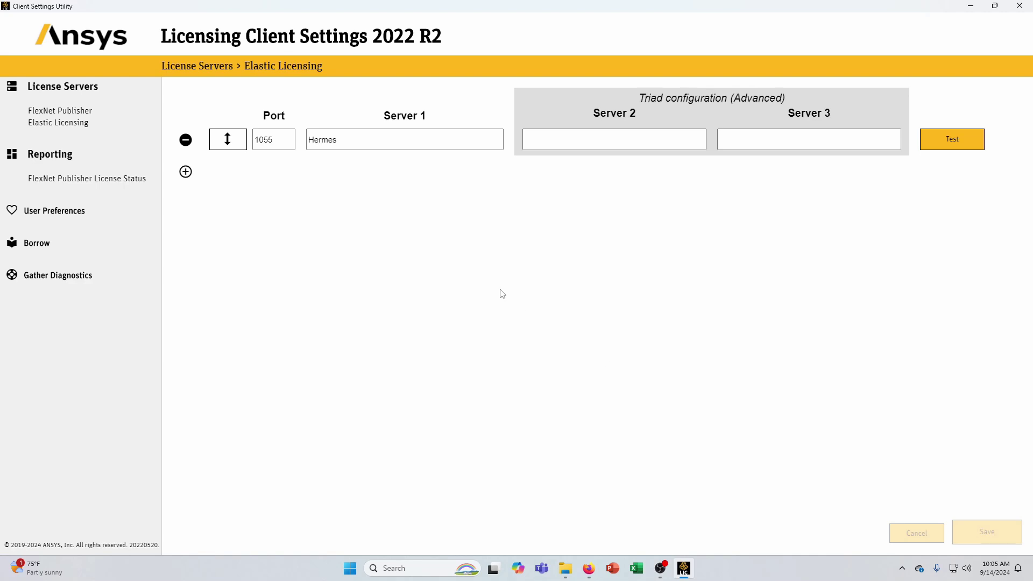
- Switch to Firefox and look through the STK License Instructions page for the license server settings
{"action": "left_click", "coordinate": [286, 136]}
{"action": "left_click", "coordinate": [587, 574]}
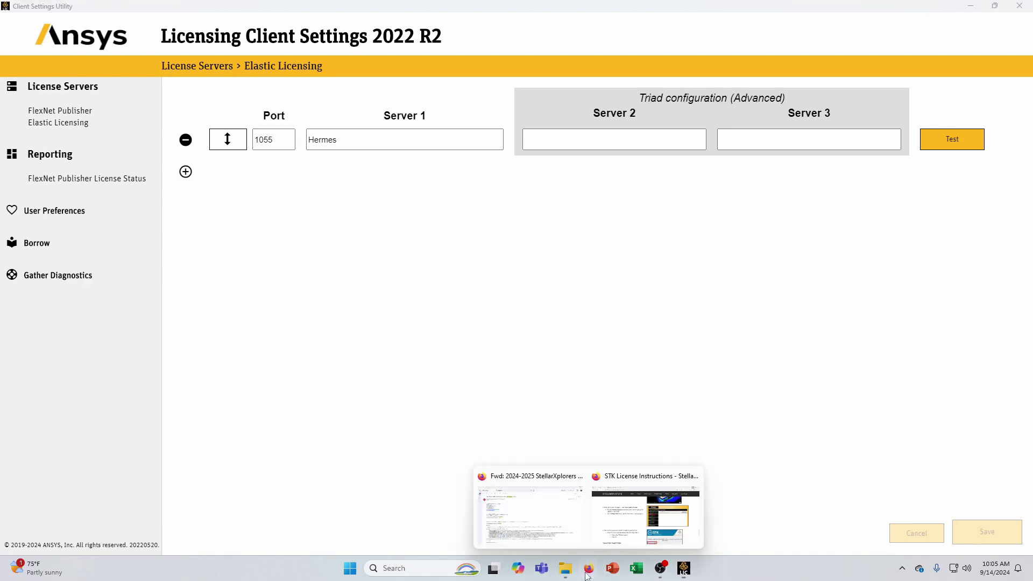
{"action": "left_click", "coordinate": [632, 522]}
{"action": "scroll", "coordinate": [639, 277], "scroll_direction": "down", "scroll_amount": 8}
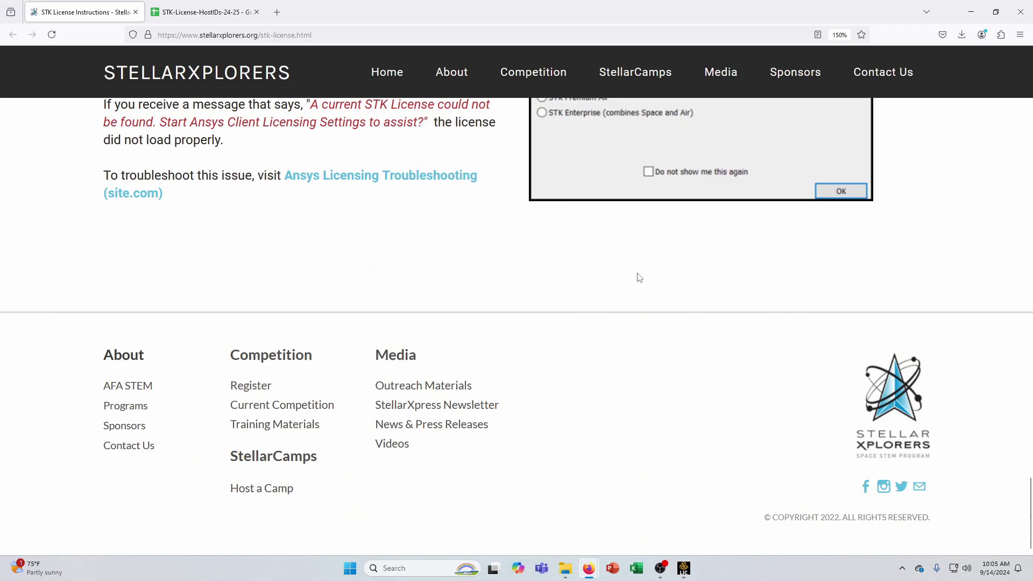
{"action": "scroll", "coordinate": [639, 277], "scroll_direction": "up", "scroll_amount": 5}
{"action": "scroll", "coordinate": [689, 348], "scroll_direction": "up", "scroll_amount": 5}
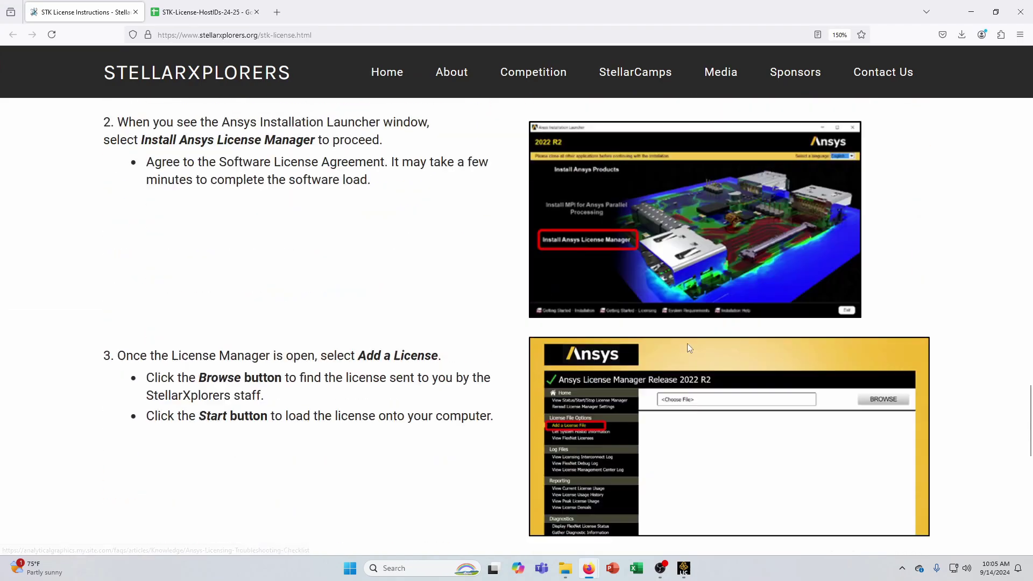
{"action": "scroll", "coordinate": [689, 348], "scroll_direction": "up", "scroll_amount": 10}
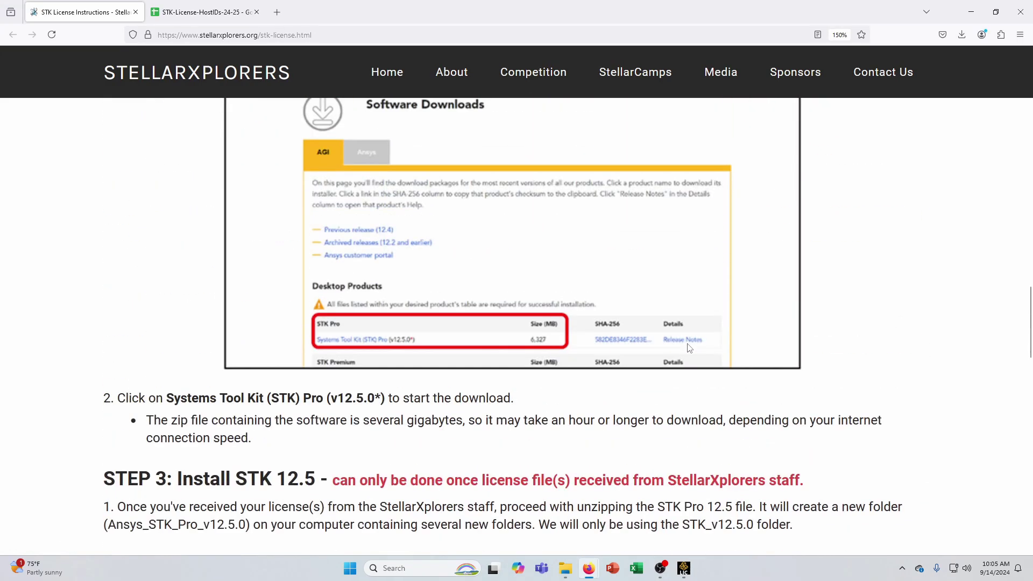
{"action": "scroll", "coordinate": [689, 348], "scroll_direction": "down", "scroll_amount": 4}
{"action": "left_click", "coordinate": [971, 12]}
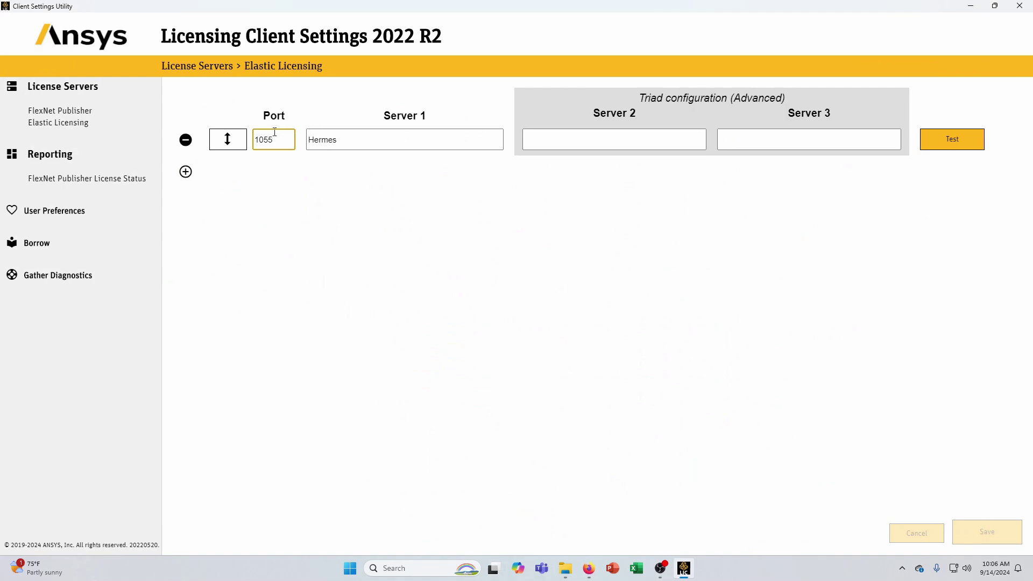
- Check the Server 1 entry and look up the Development computer's name on the Model sheet of STK-License-HostIDs-24-25
{"action": "left_click", "coordinate": [358, 141]}
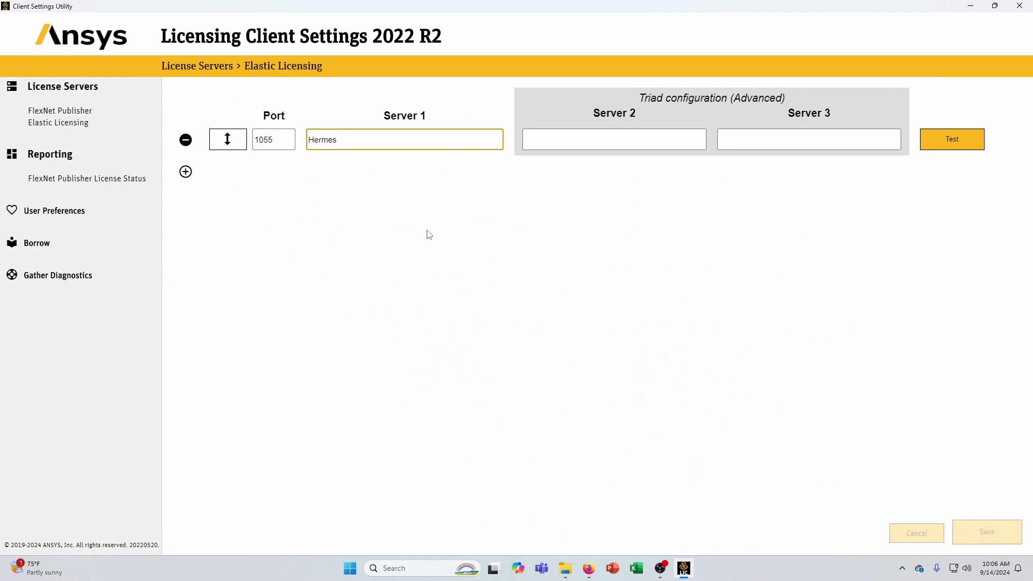
{"action": "mouse_move", "coordinate": [589, 569]}
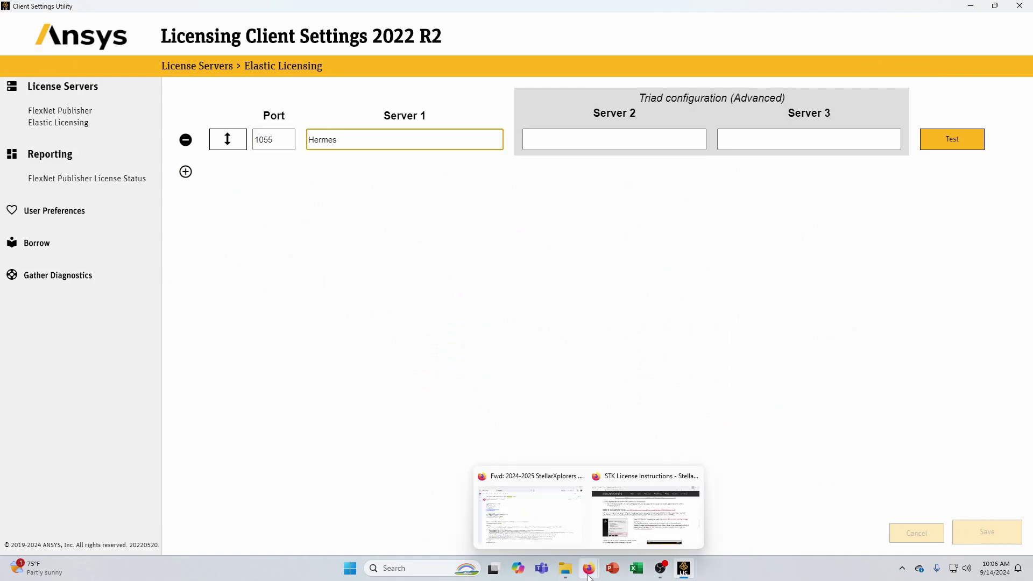
{"action": "left_click", "coordinate": [629, 514]}
{"action": "left_click", "coordinate": [207, 12]}
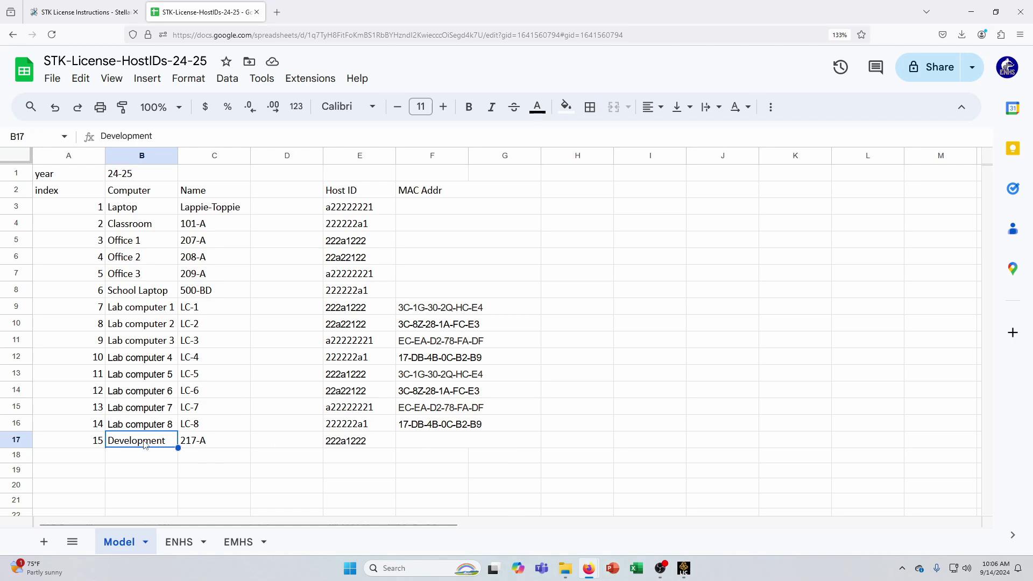
{"action": "left_click", "coordinate": [233, 443]}
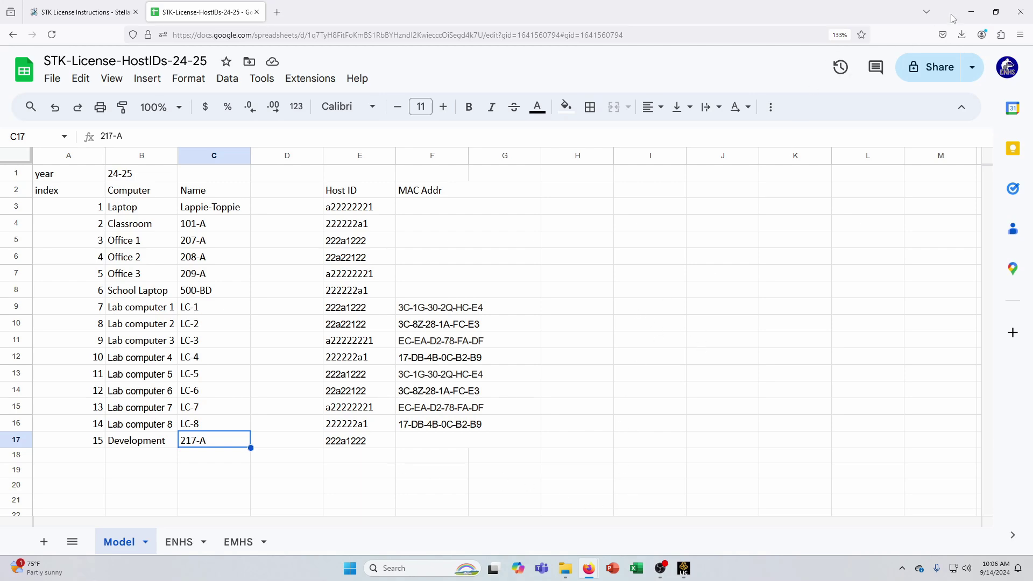
- Return to Licensing Client Settings and test the license server connection for Hermes on port 1055
{"action": "left_click", "coordinate": [979, 5]}
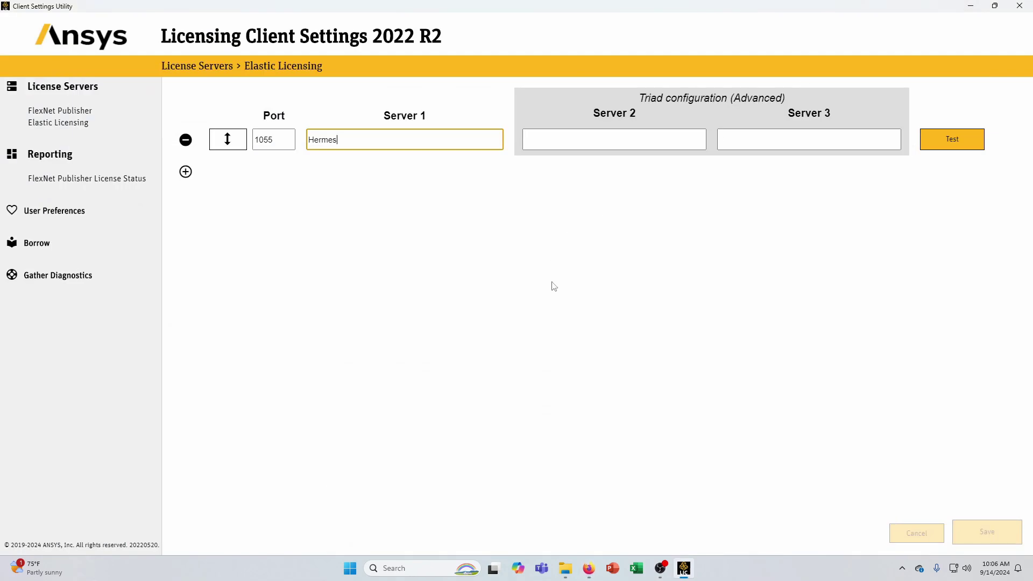
{"action": "left_click", "coordinate": [956, 145]}
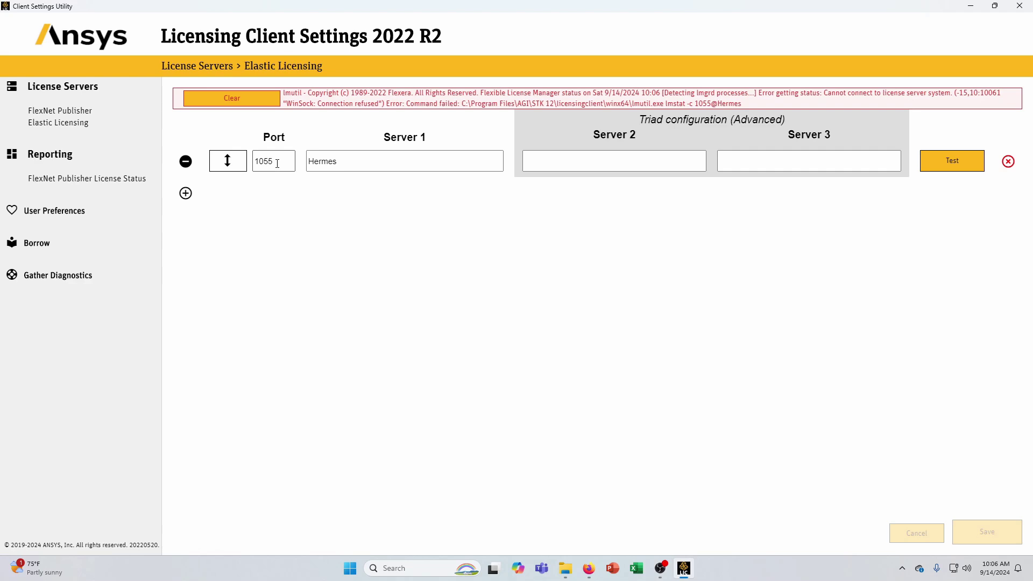
{"action": "left_click", "coordinate": [375, 158]}
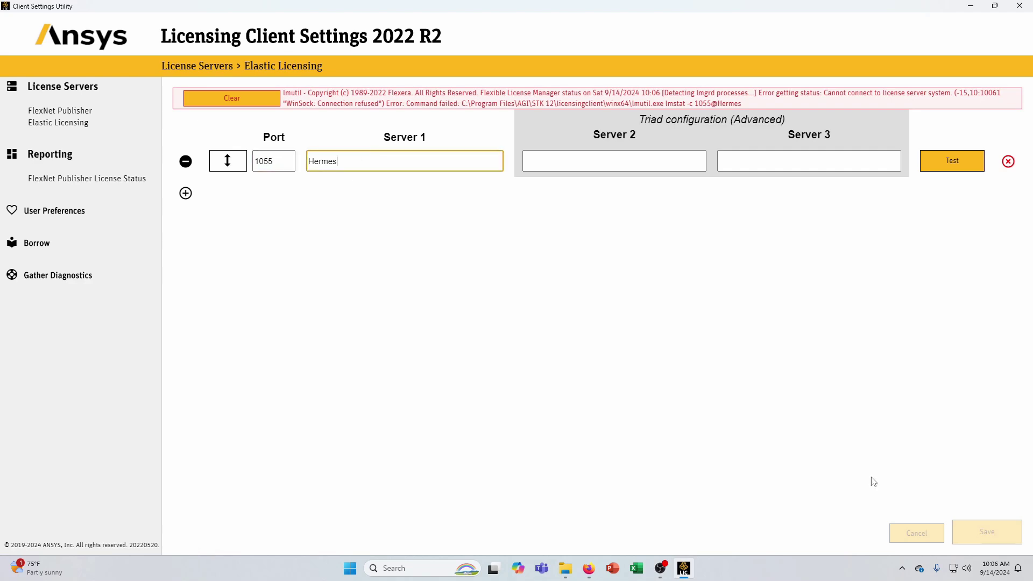
- Search Windows for "ansys" and open the ANSYS License Management Center
{"action": "left_click", "coordinate": [971, 6]}
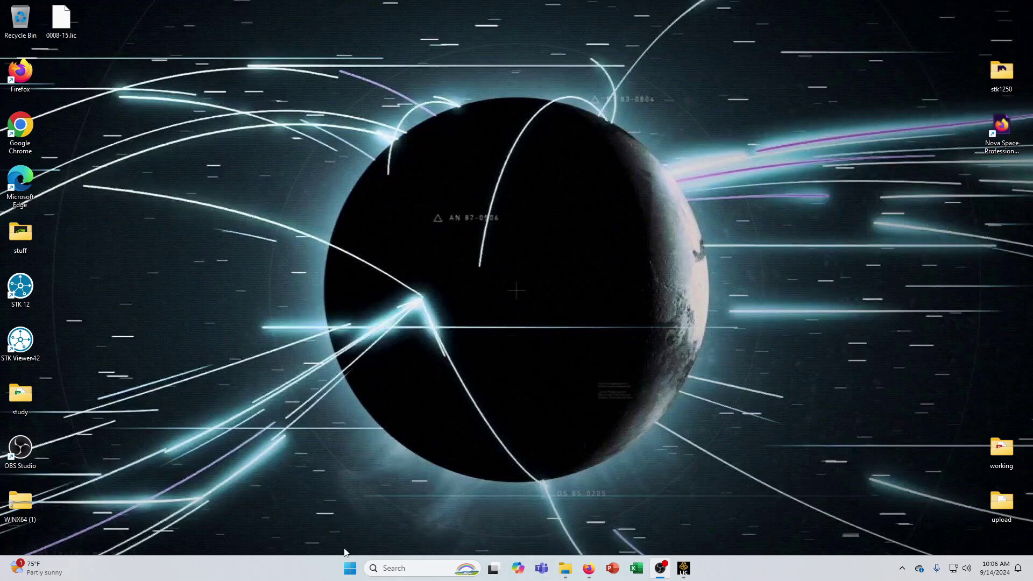
{"action": "left_click", "coordinate": [349, 573]}
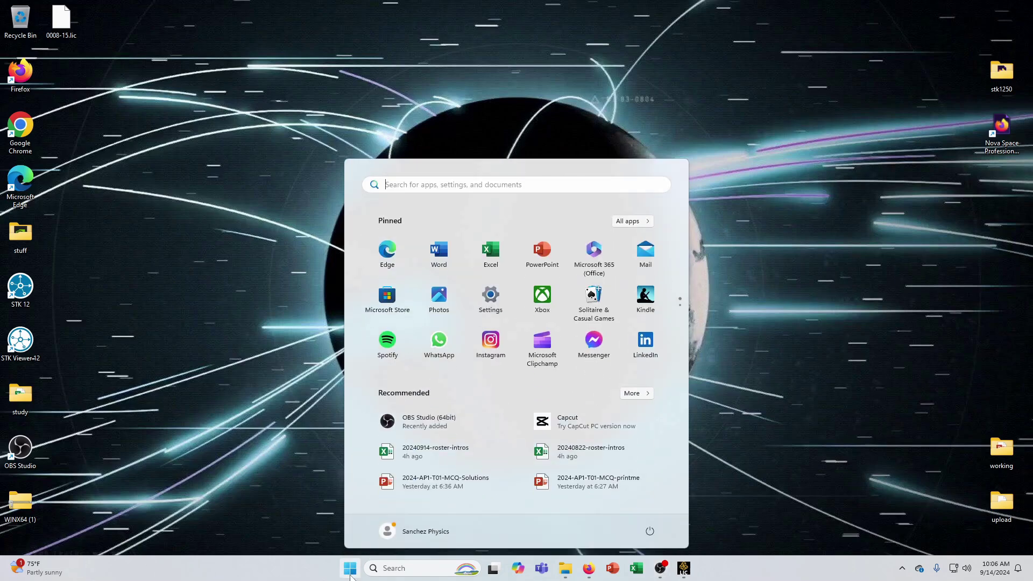
{"action": "left_click", "coordinate": [488, 185]}
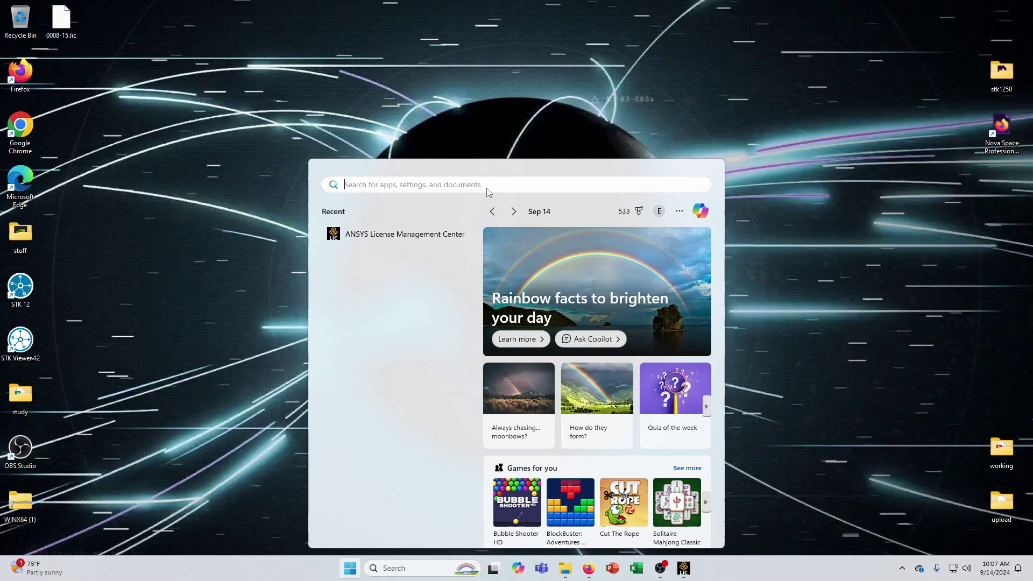
{"action": "type", "text": "ansys"}
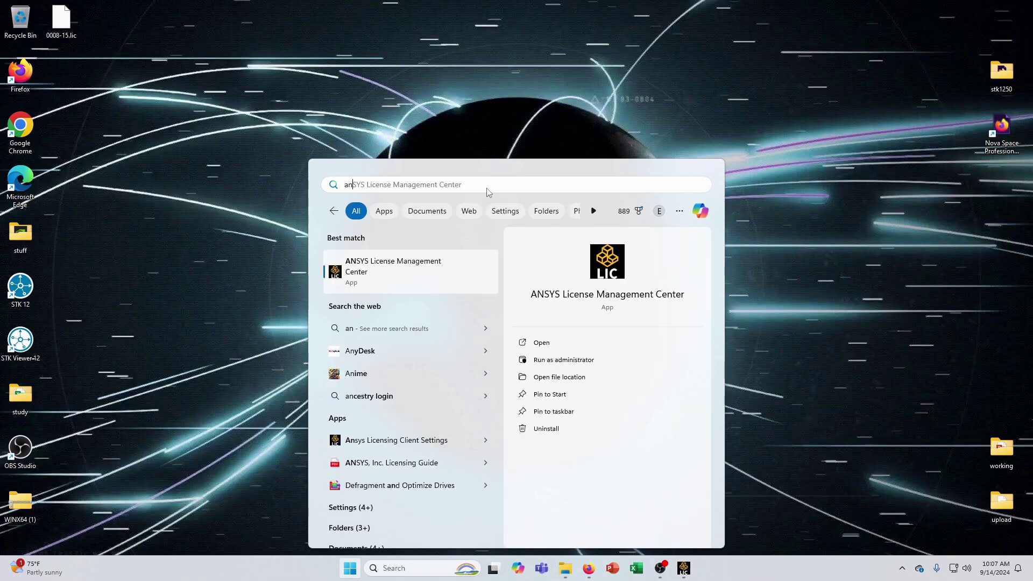
{"action": "left_click", "coordinate": [389, 271]}
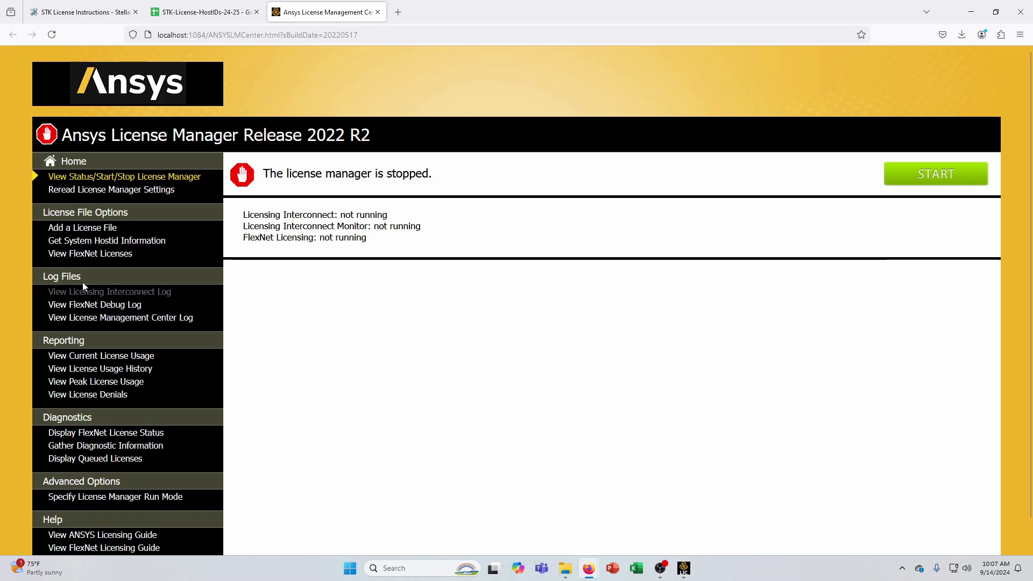
- Add the license file 0008-15.lic from the Desktop and install it in the license manager
{"action": "left_click", "coordinate": [82, 228]}
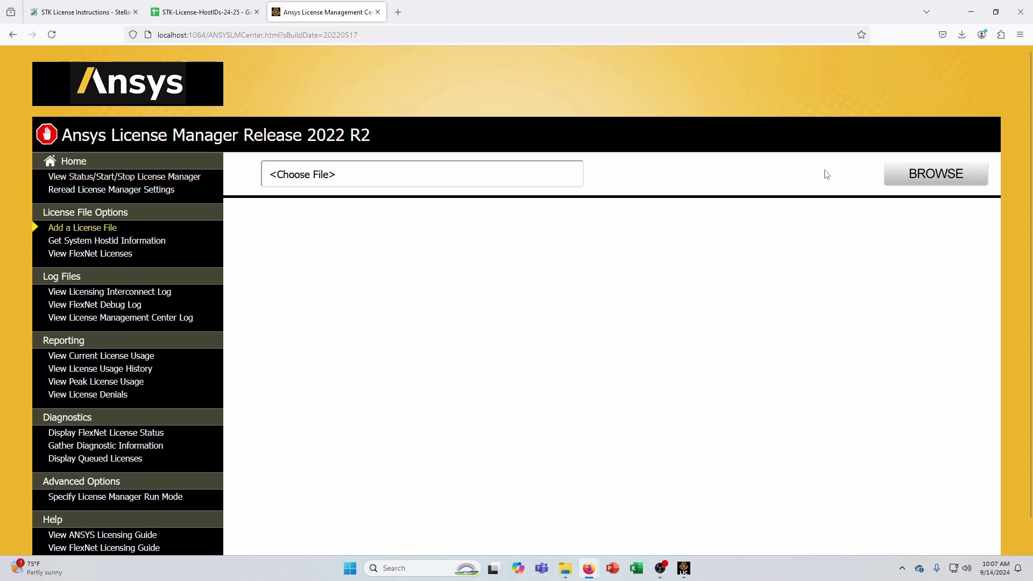
{"action": "left_click", "coordinate": [939, 182]}
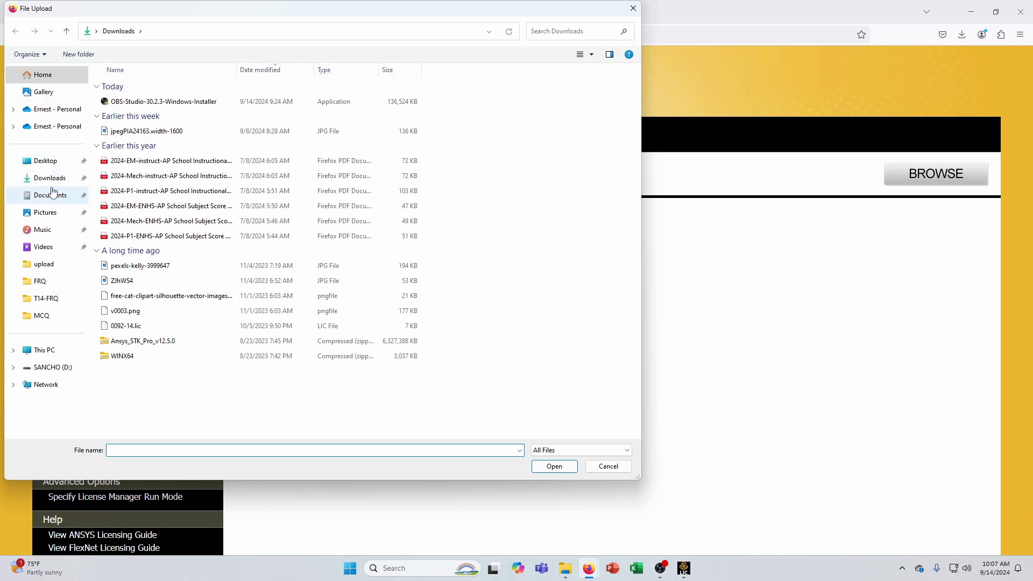
{"action": "left_click", "coordinate": [57, 165]}
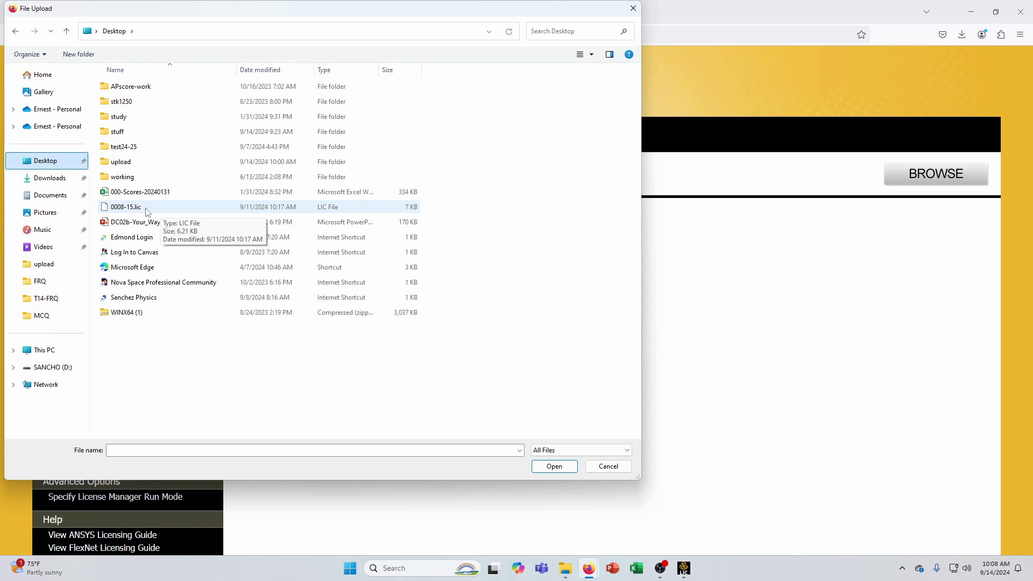
{"action": "double_click", "coordinate": [145, 207]}
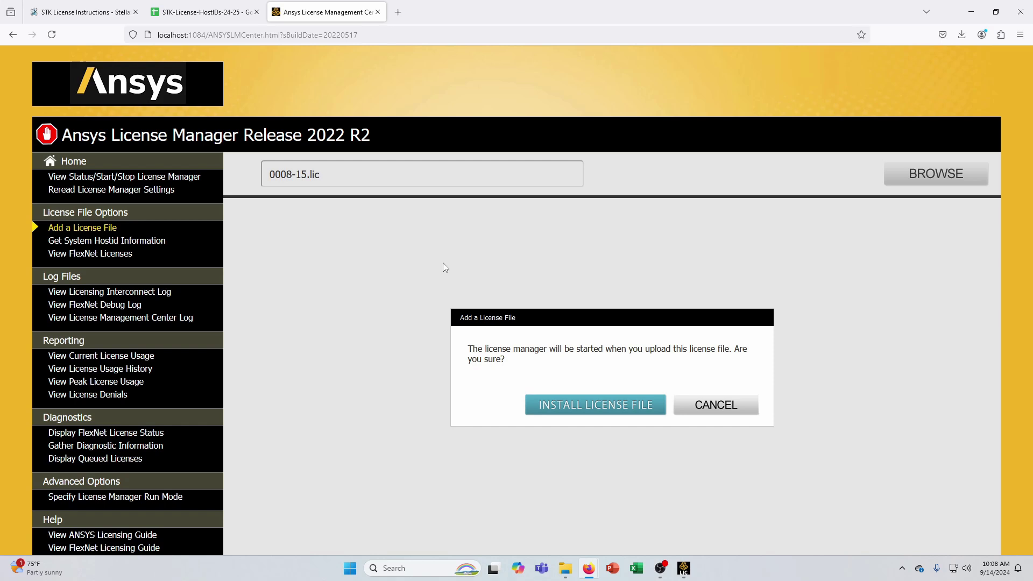
{"action": "left_click", "coordinate": [611, 409]}
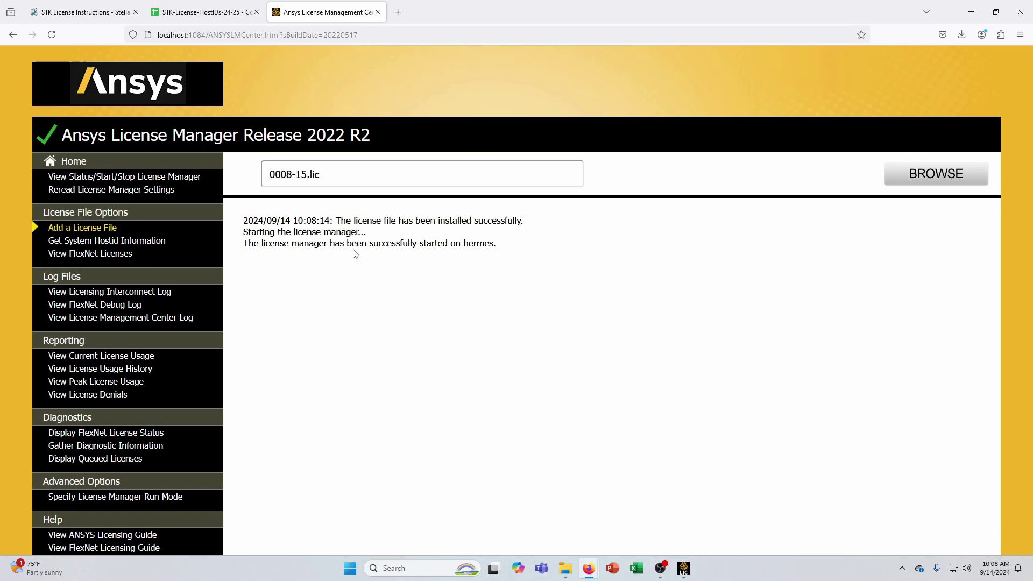
- Check the running status of the Ansys license manager, close the License Management Center page and minimize the browser
{"action": "left_click", "coordinate": [106, 179]}
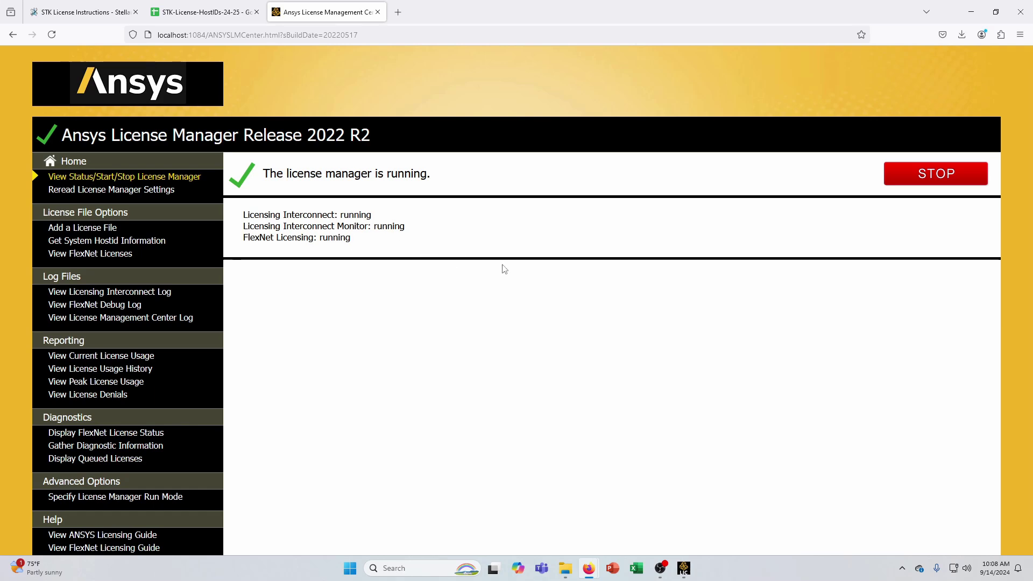
{"action": "middle_click", "coordinate": [350, 18]}
{"action": "left_click", "coordinate": [965, 4]}
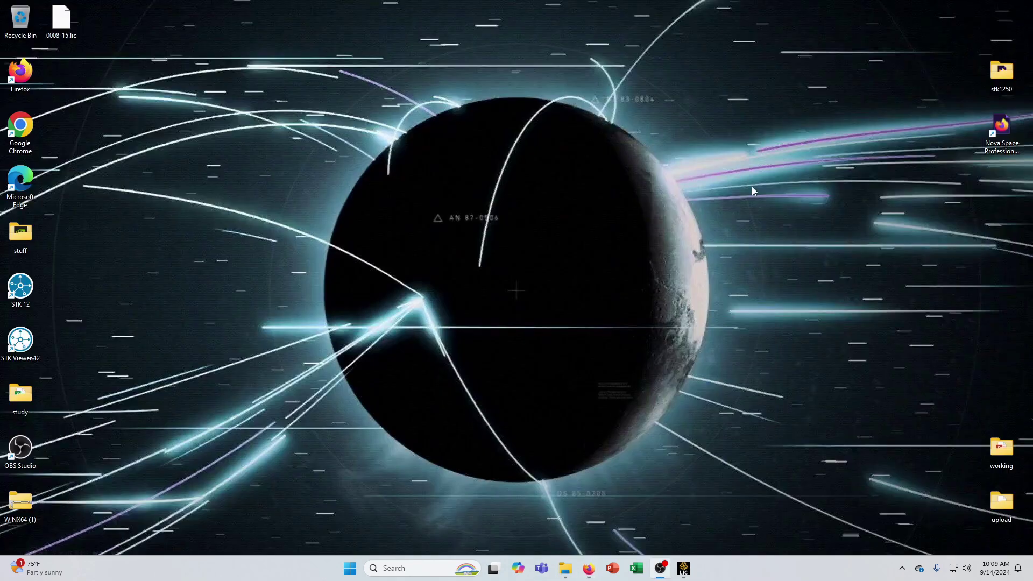
- Switch to Licensing Client Settings, retest the Hermes server connection on port 1055 and close the utility
{"action": "left_click", "coordinate": [684, 568]}
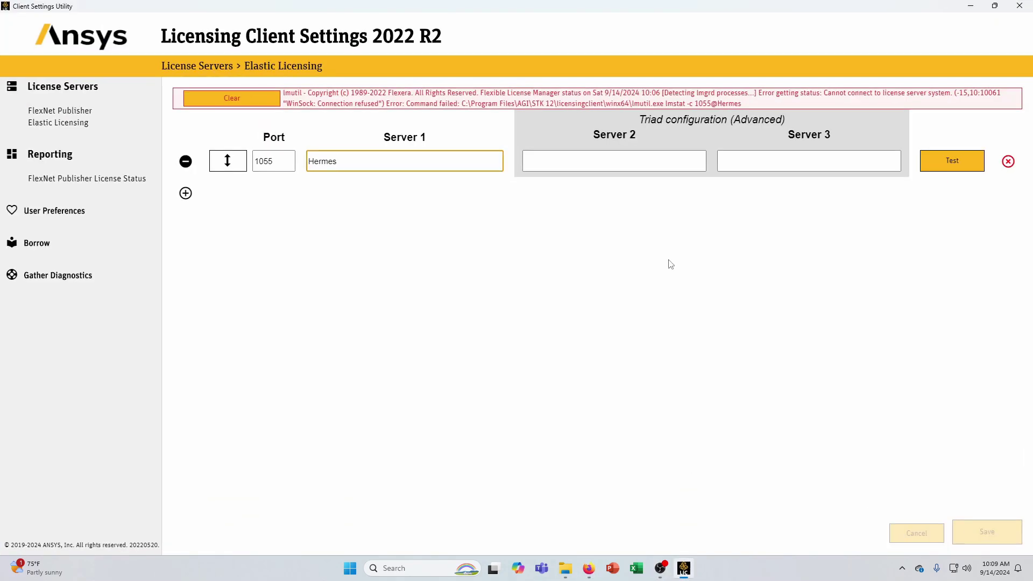
{"action": "left_click", "coordinate": [952, 160]}
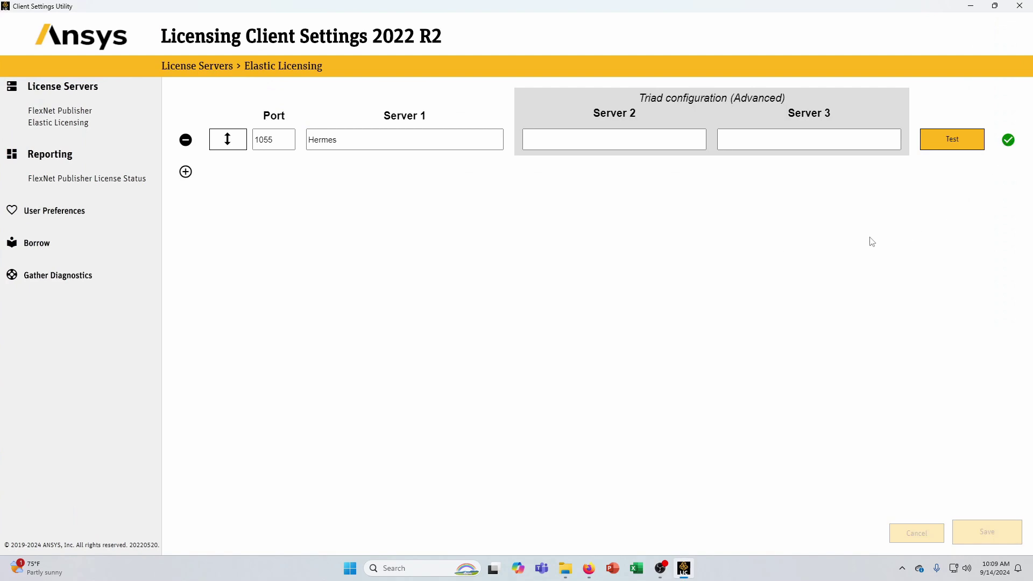
{"action": "left_click", "coordinate": [1024, 6]}
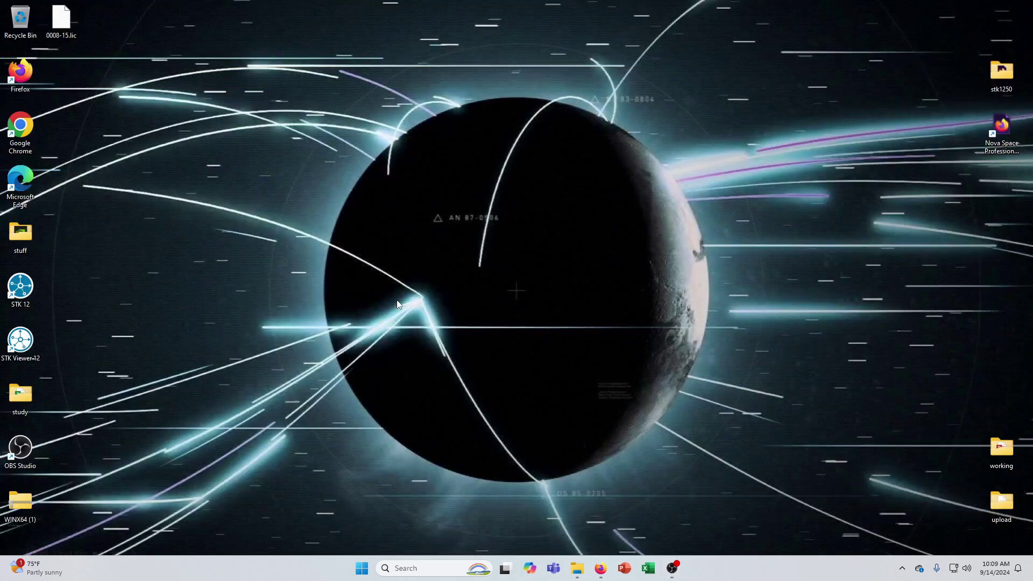
- Launch STK 12 with the STK Premium Space configuration and maximize its window
{"action": "double_click", "coordinate": [20, 290]}
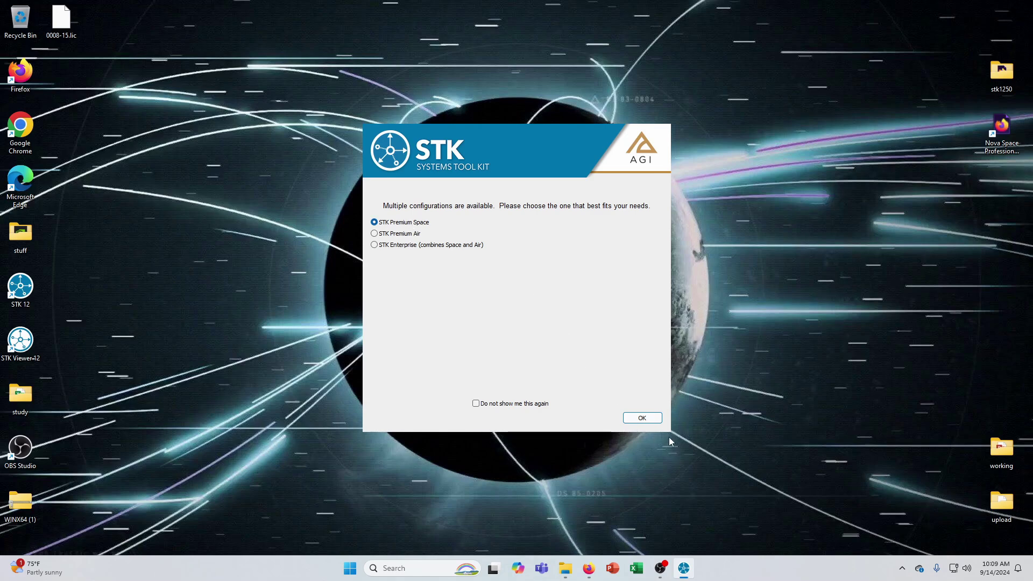
{"action": "left_click", "coordinate": [642, 419]}
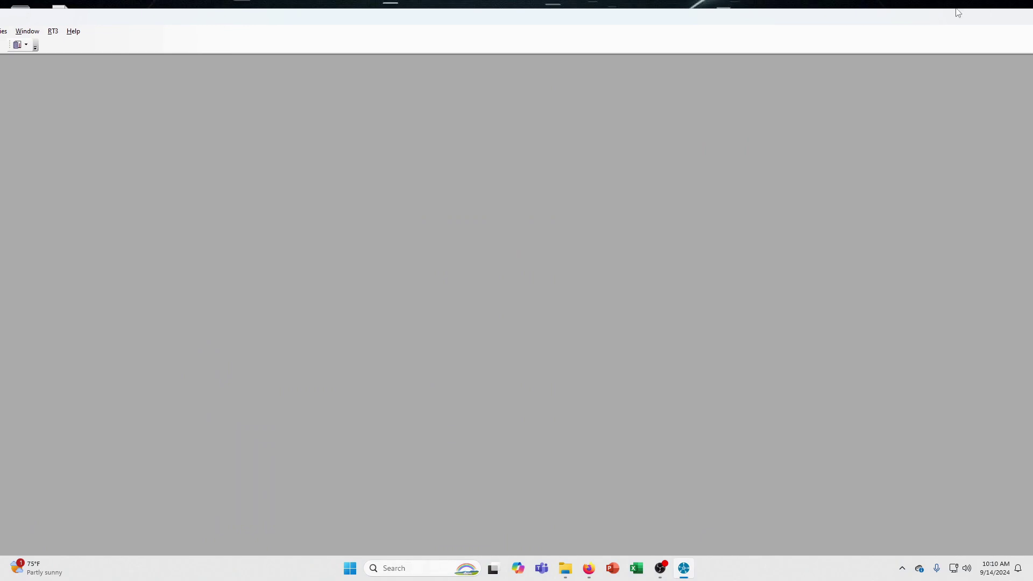
{"action": "double_click", "coordinate": [585, 24]}
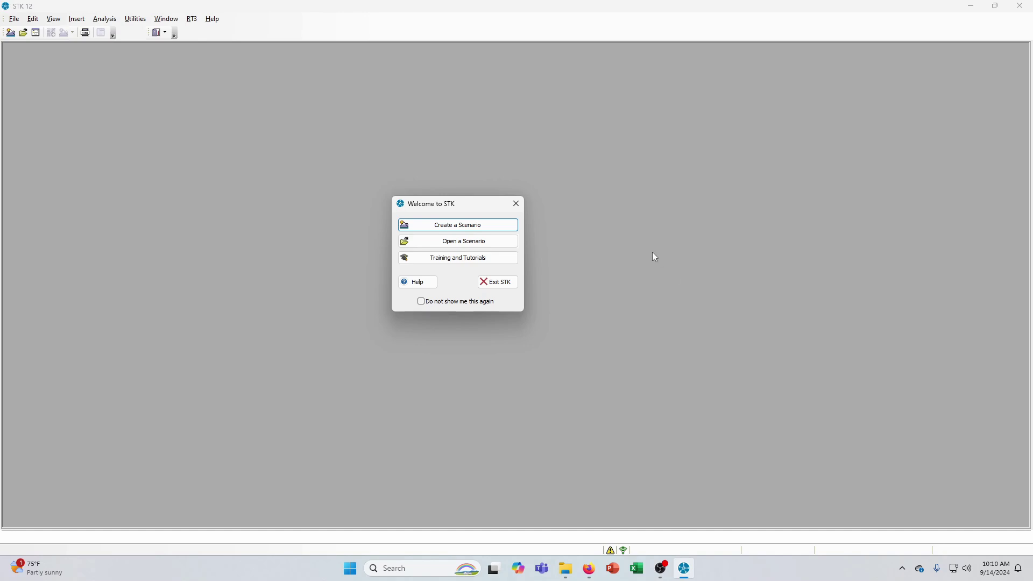
- Create a new scenario named Scenario1 with the default location and time period, and close the Insert STK Objects dialog without inserting anything
{"action": "left_click", "coordinate": [447, 225]}
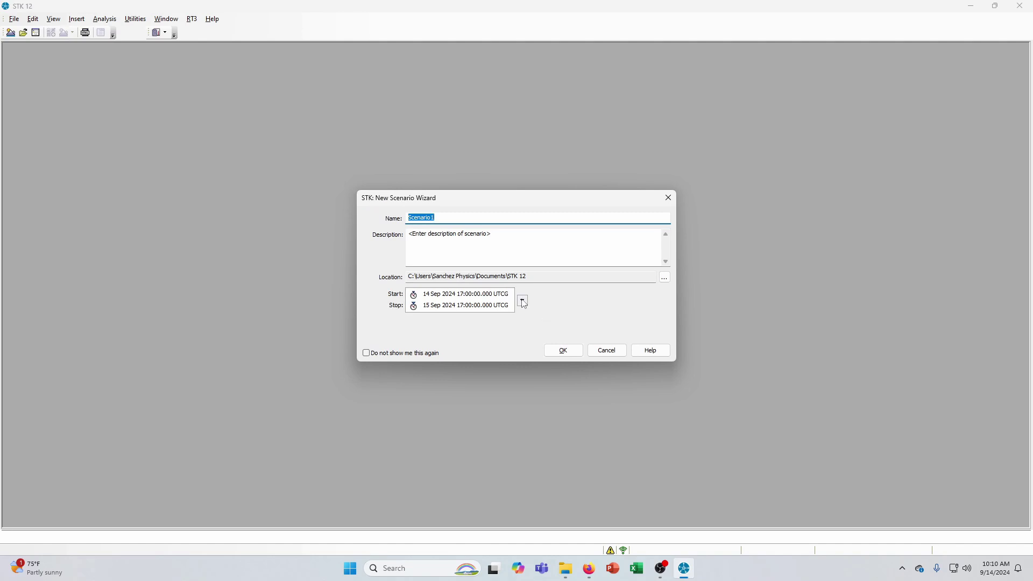
{"action": "left_click", "coordinate": [562, 350]}
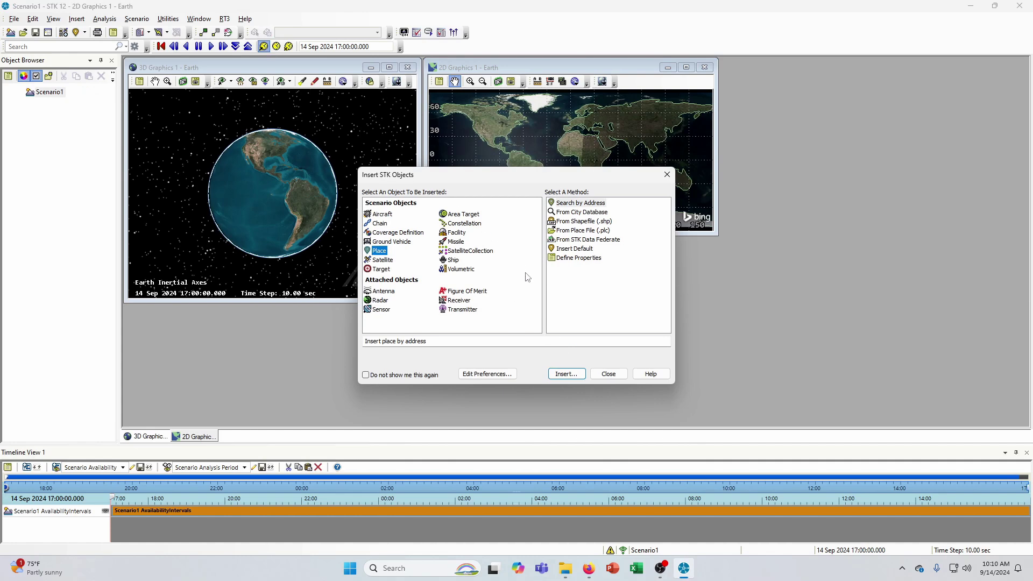
{"action": "left_click", "coordinate": [608, 374]}
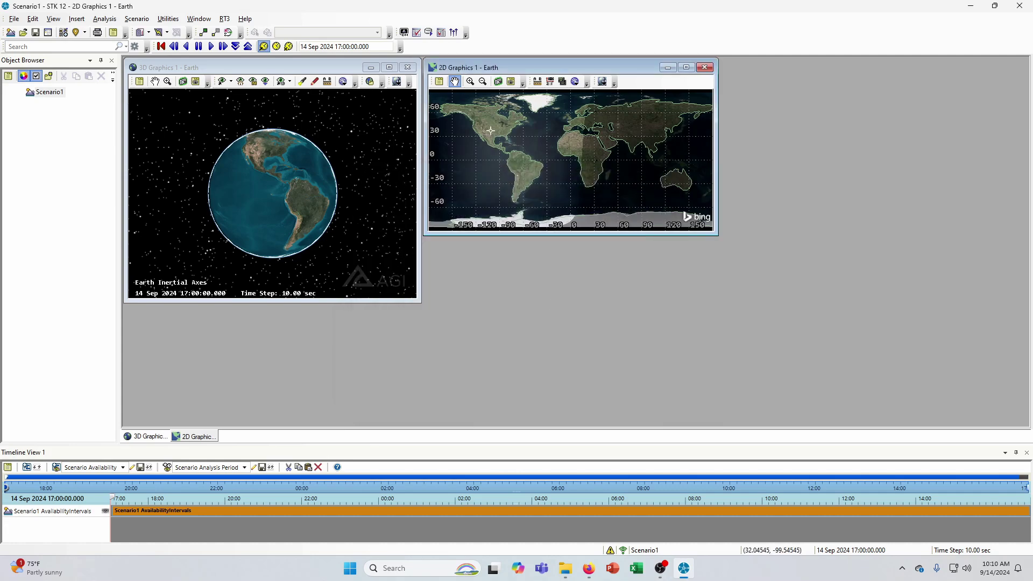
- Examine the Earth globe in the 3D Graphics window and the world map in the 2D Graphics window by rotating, zooming and panning
{"action": "left_click_drag", "start_coordinate": [254, 202], "coordinate": [286, 205]}
{"action": "scroll", "coordinate": [309, 190], "scroll_direction": "down", "scroll_amount": 3}
{"action": "scroll", "coordinate": [308, 191], "scroll_direction": "up", "scroll_amount": 3}
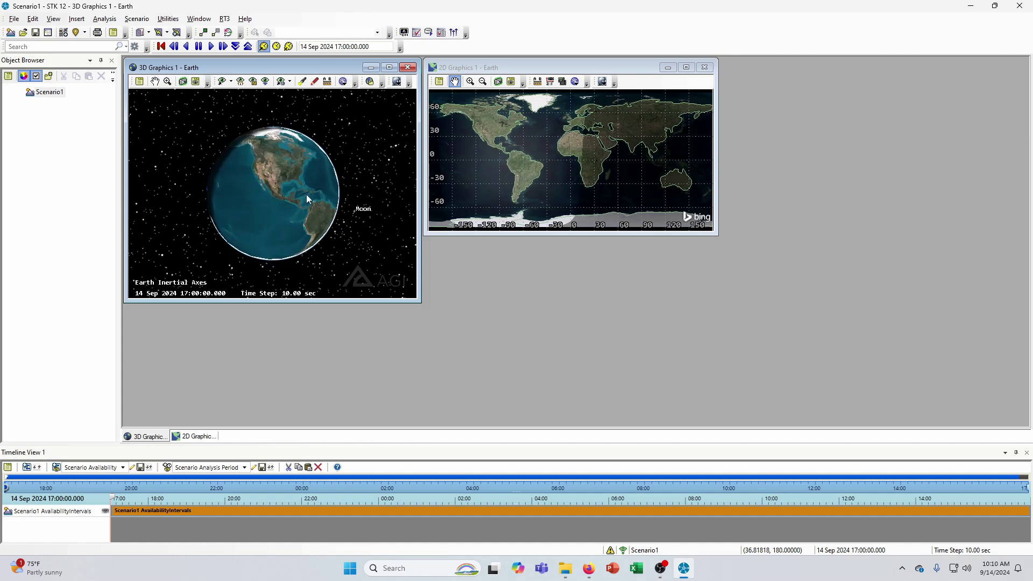
{"action": "left_click", "coordinate": [598, 145]}
{"action": "left_click_drag", "start_coordinate": [599, 145], "coordinate": [564, 146]}
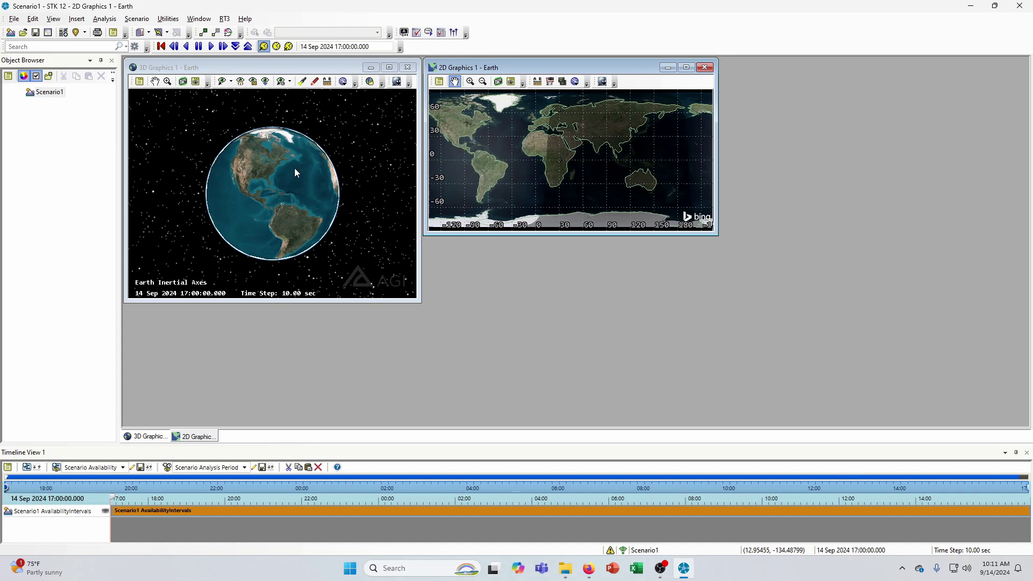
{"action": "left_click_drag", "start_coordinate": [338, 193], "coordinate": [176, 184]}
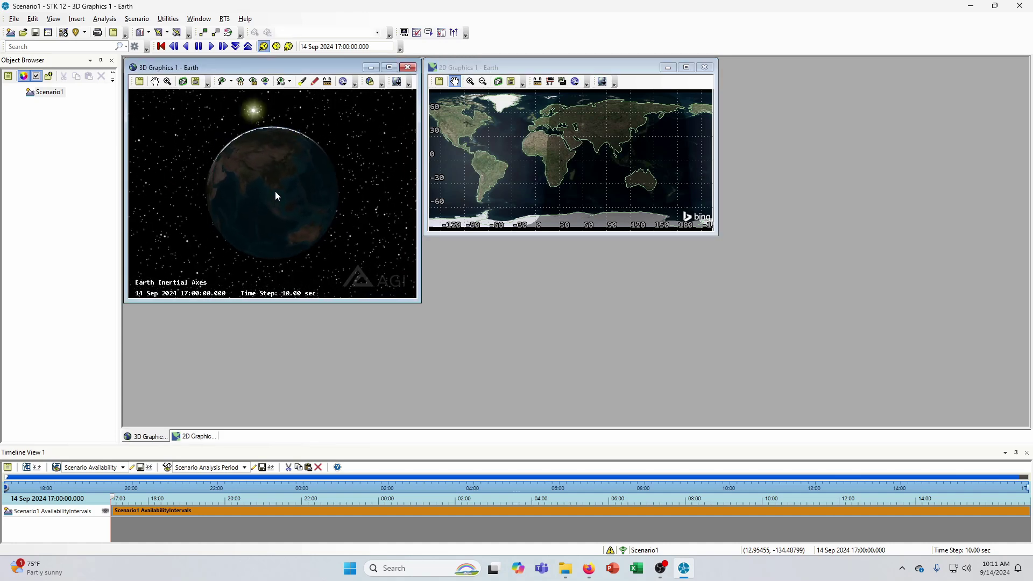